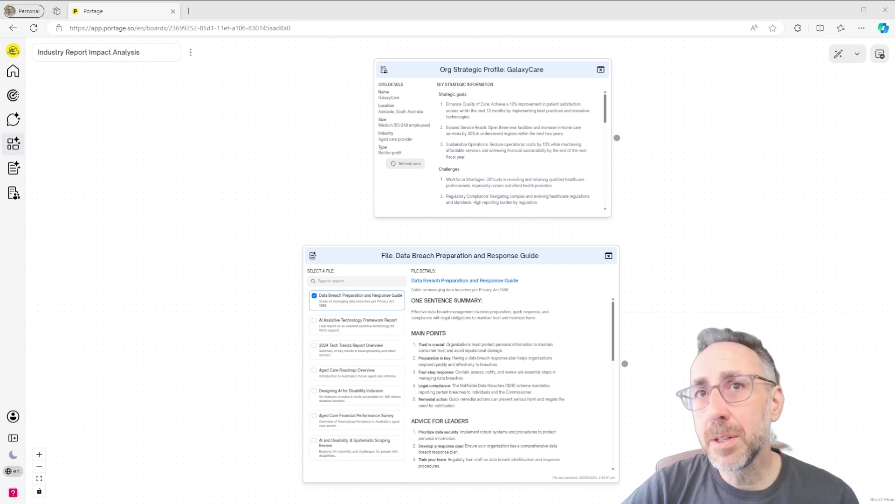
# Examine the GalaxyCare strategic profile, from its strategic goals and challenges through to its future initiatives and cultural factors.
pyautogui.scroll(3, 632, 262)
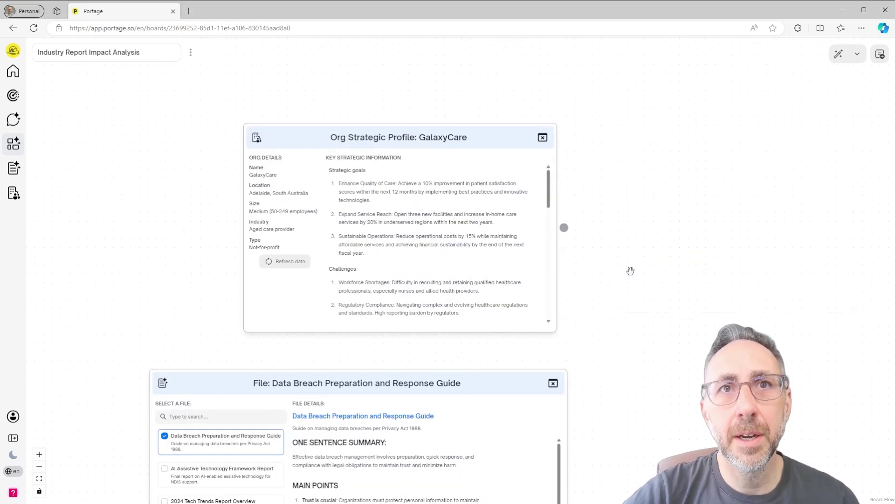
pyautogui.scroll(1, 630, 270)
pyautogui.moveTo(640, 272); pyautogui.dragTo(699, 272)
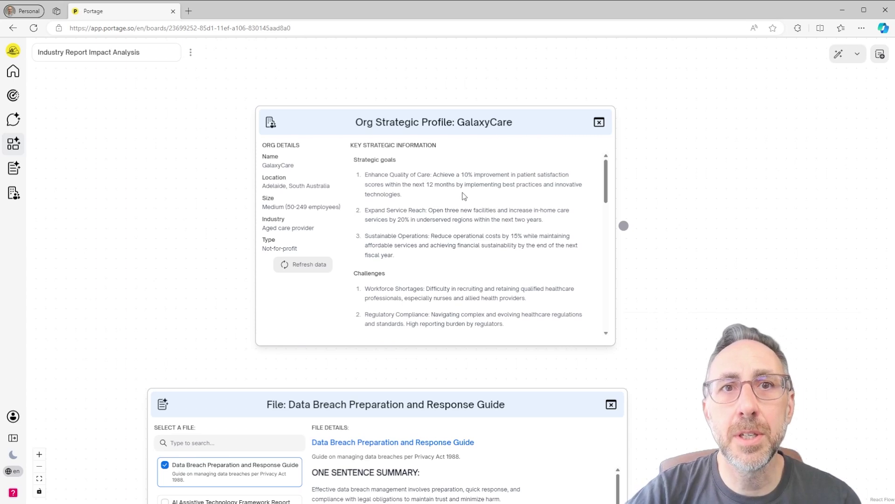
pyautogui.scroll(-3, 463, 196)
pyautogui.scroll(-10, 464, 196)
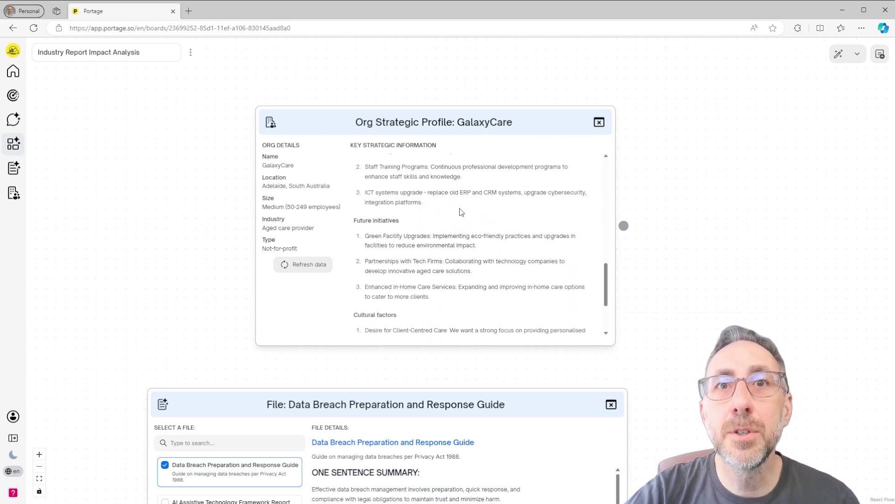
pyautogui.scroll(1, 462, 212)
pyautogui.scroll(-4, 460, 209)
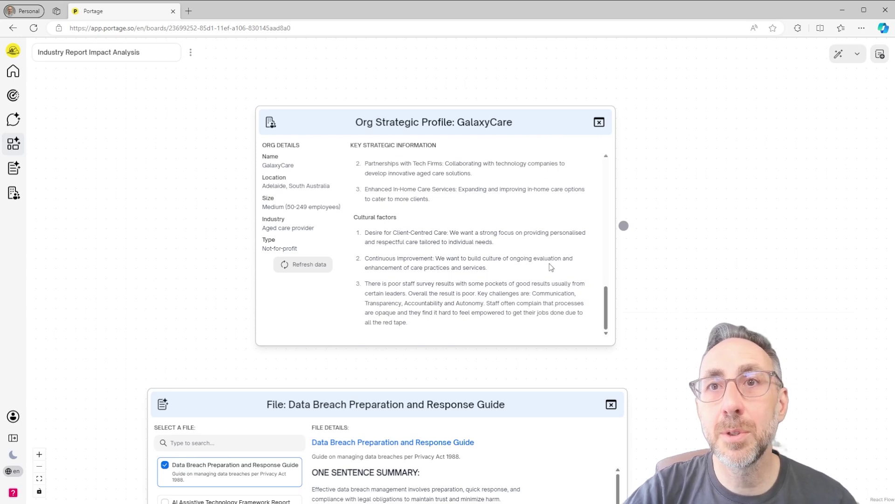
pyautogui.scroll(6, 549, 263)
pyautogui.scroll(-6, 682, 251)
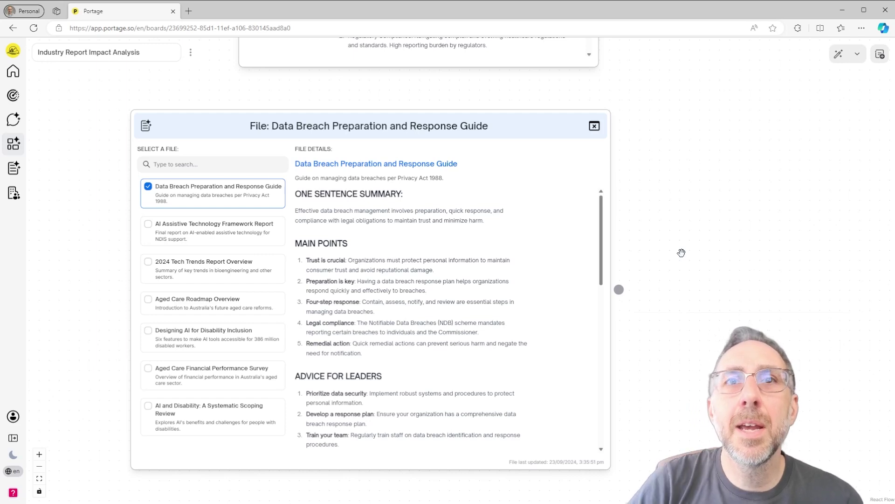
# Read through the Data Breach Preparation and Response Guide file details, including main points, advice for leaders and deep analysis.
pyautogui.scroll(-2, 472, 217)
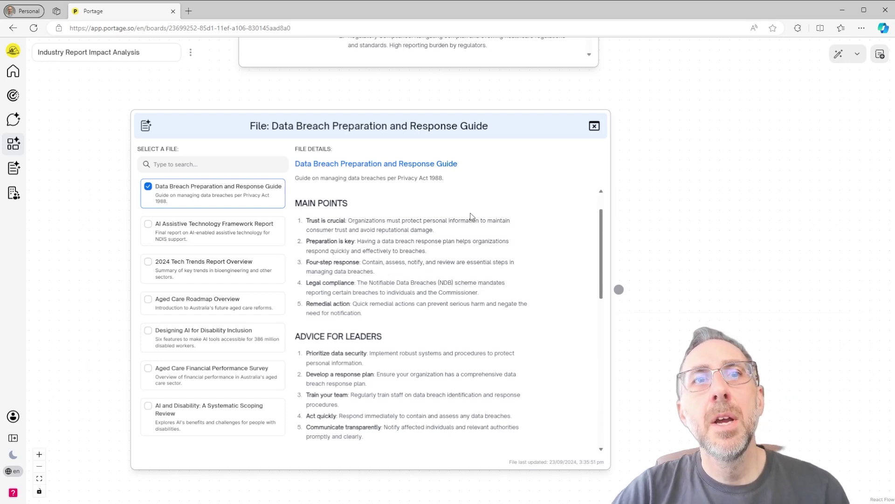
pyautogui.scroll(-5, 471, 217)
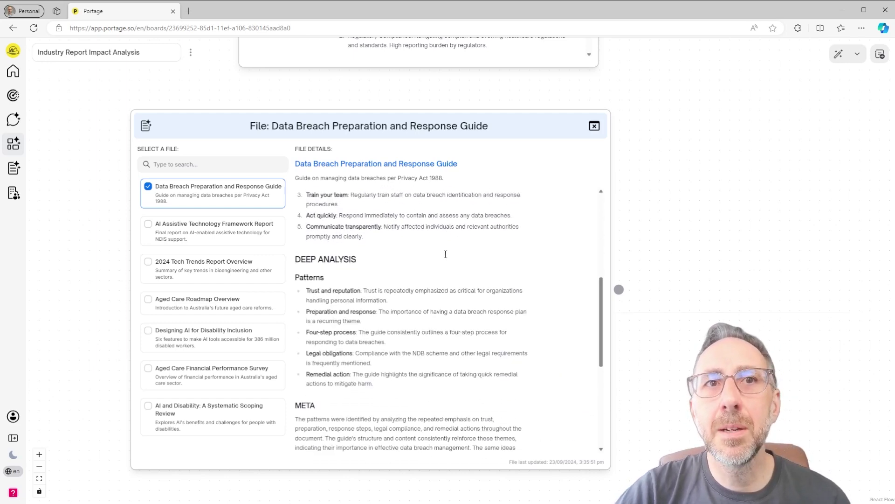
pyautogui.scroll(-5, 445, 254)
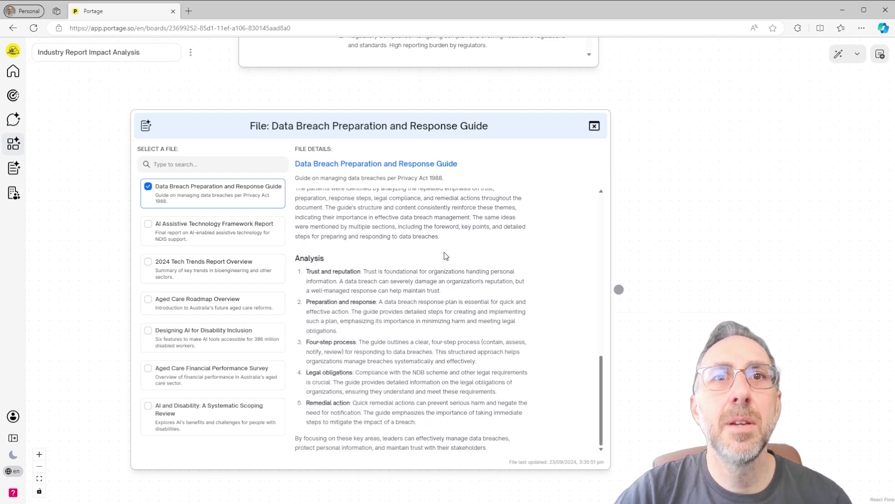
pyautogui.scroll(12, 445, 256)
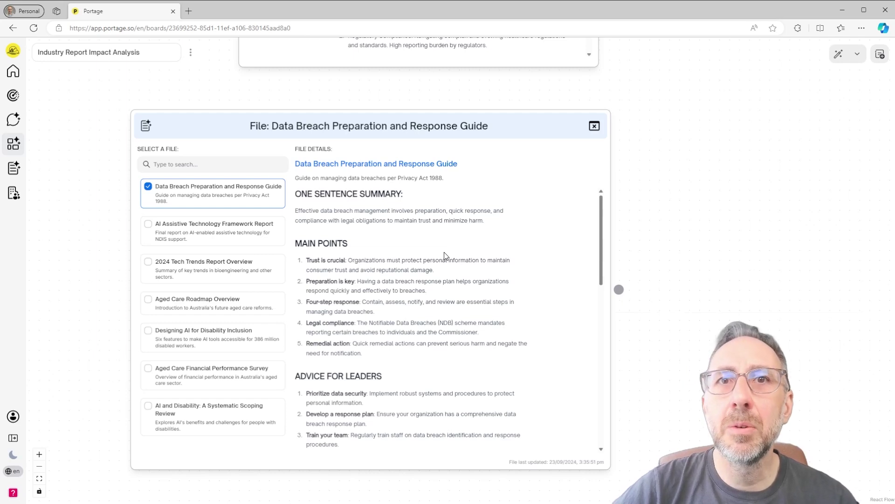
pyautogui.scroll(-10, 463, 266)
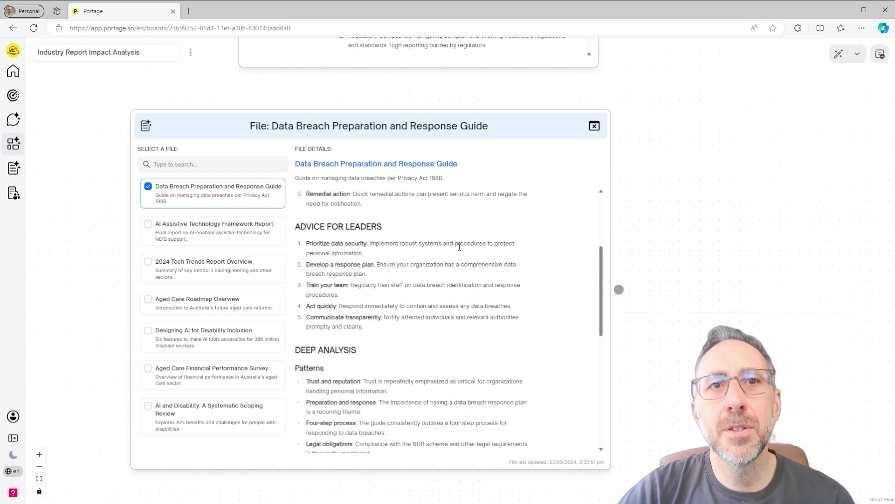
pyautogui.scroll(12, 457, 250)
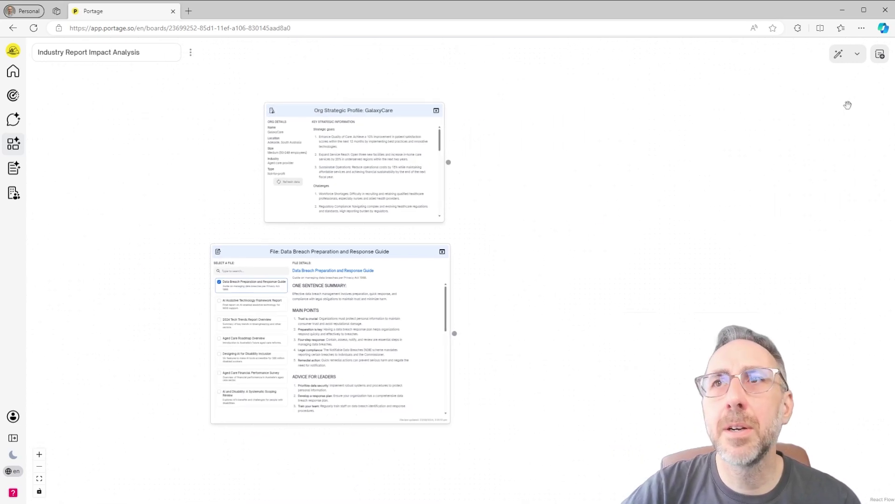
# Add a Strategic Impact Assessment node to the board and place it beside the profile and file nodes.
pyautogui.click(880, 55)
pyautogui.click(799, 243)
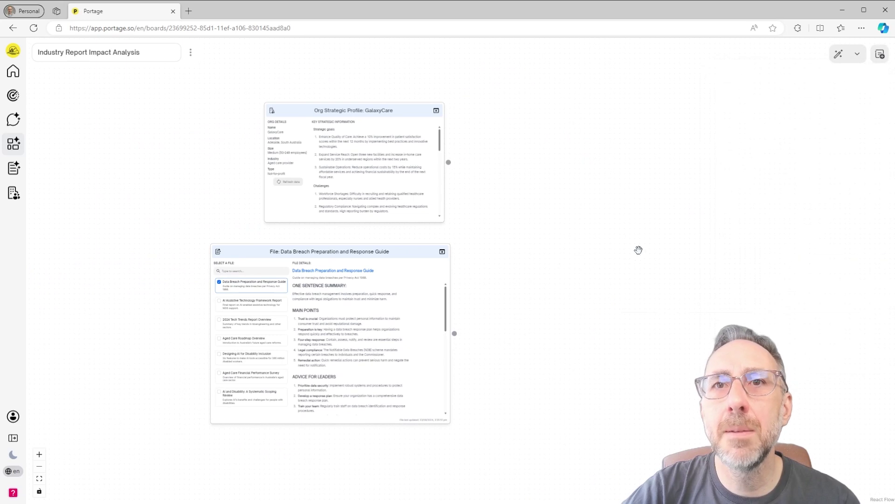
pyautogui.moveTo(604, 271); pyautogui.dragTo(634, 181)
pyautogui.click(626, 197)
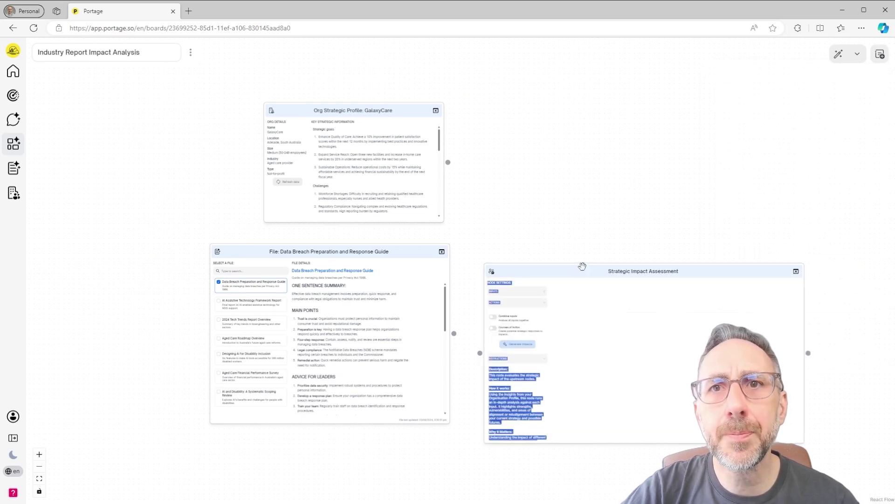
pyautogui.click(574, 274)
pyautogui.moveTo(555, 272); pyautogui.dragTo(591, 216)
pyautogui.click(572, 271)
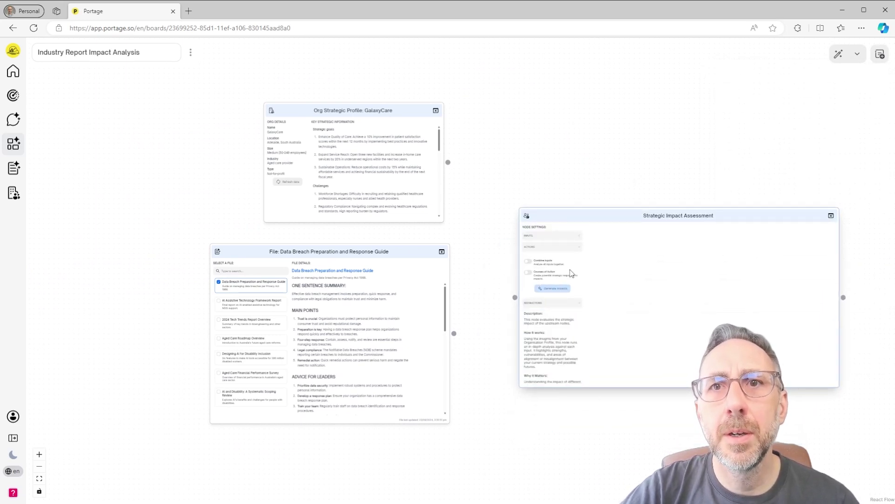
# Connect the GalaxyCare profile and the data breach file nodes to the Strategic Impact Assessment node, and move that node up level with them.
pyautogui.moveTo(448, 163); pyautogui.dragTo(514, 297)
pyautogui.moveTo(454, 333); pyautogui.dragTo(515, 297)
pyautogui.moveTo(611, 215); pyautogui.dragTo(608, 159)
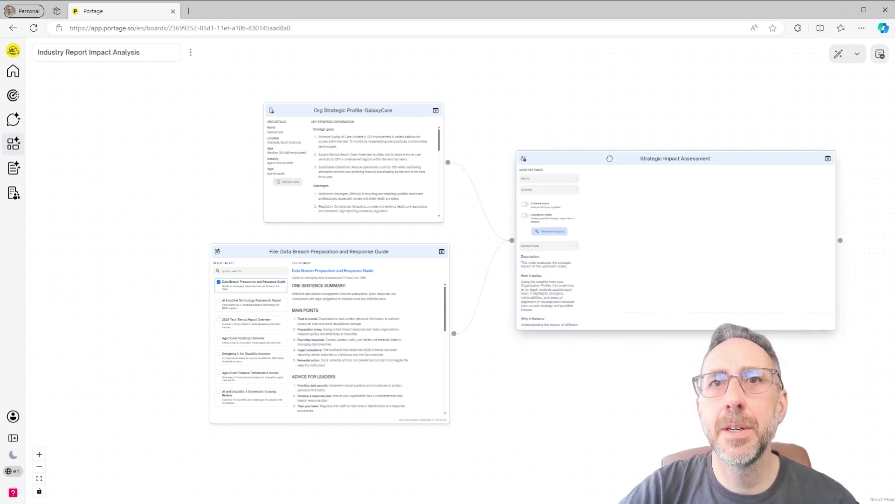
# Check which strategic profile and files are listed as inputs of the Strategic Impact Assessment node.
pyautogui.moveTo(648, 401); pyautogui.dragTo(496, 421)
pyautogui.scroll(5, 497, 421)
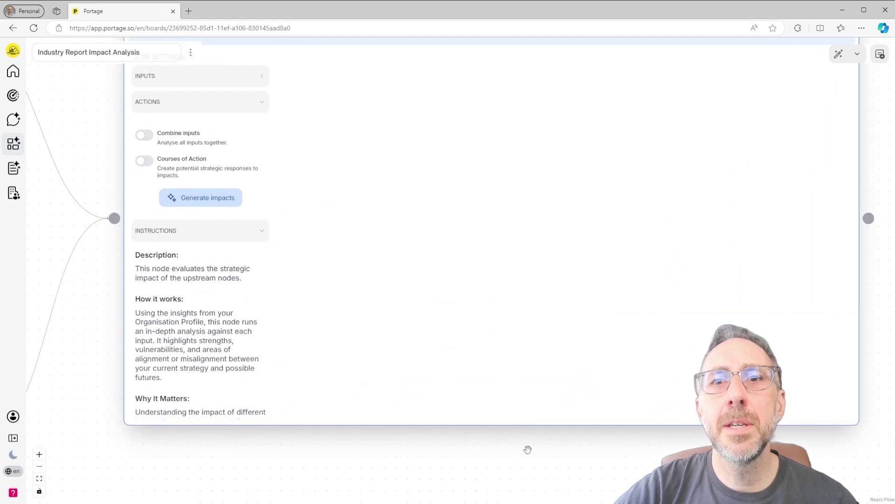
pyautogui.click(229, 125)
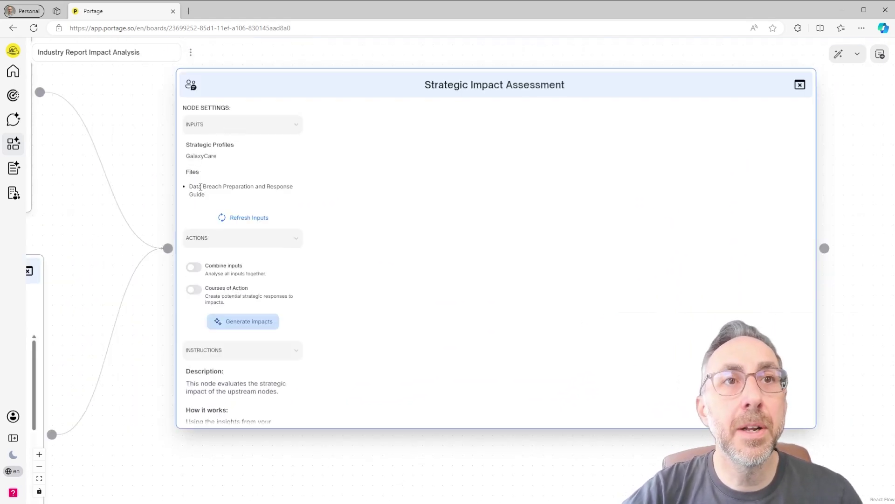
pyautogui.click(246, 130)
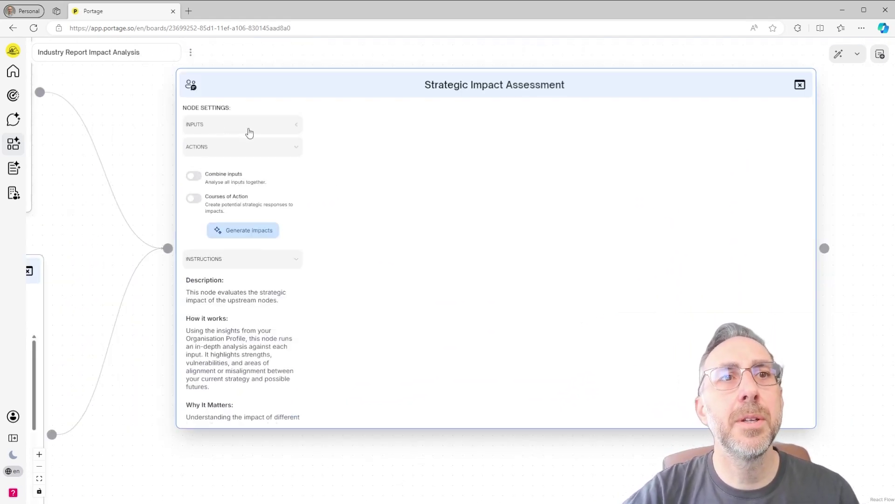
# Enable Courses of Action in the Strategic Impact Assessment node and generate the impacts, running the generation twice.
pyautogui.click(227, 208)
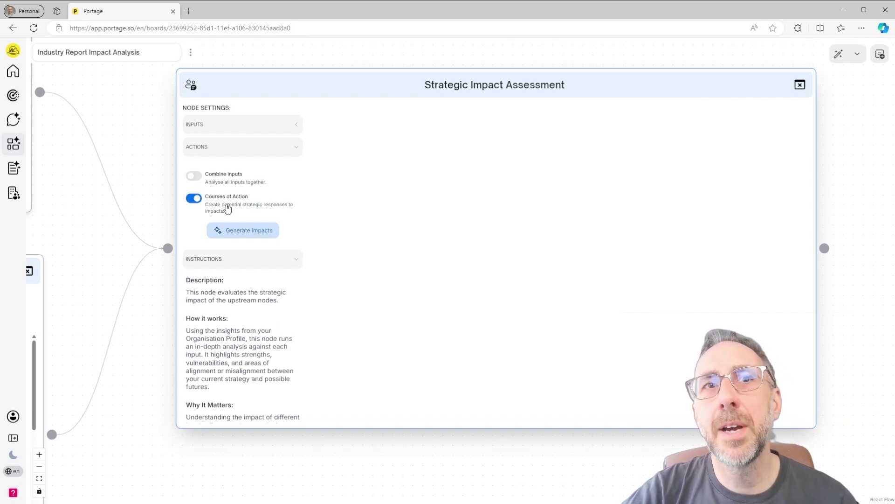
pyautogui.click(260, 232)
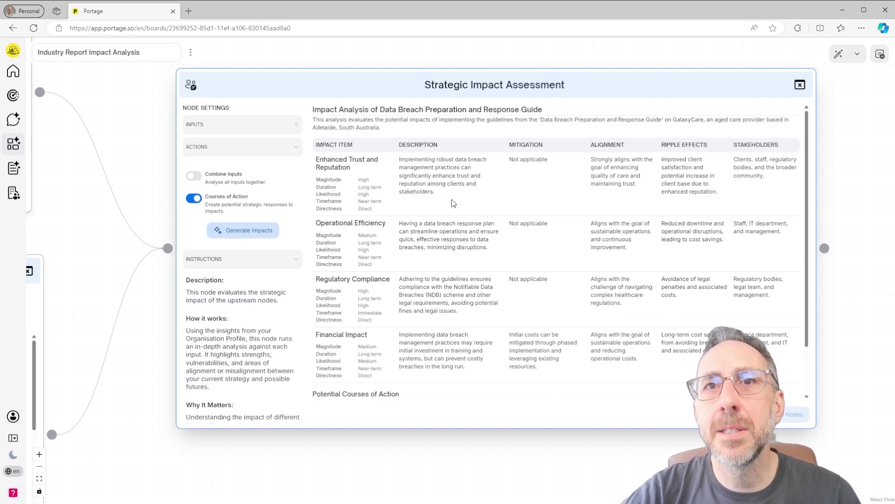
pyautogui.click(272, 237)
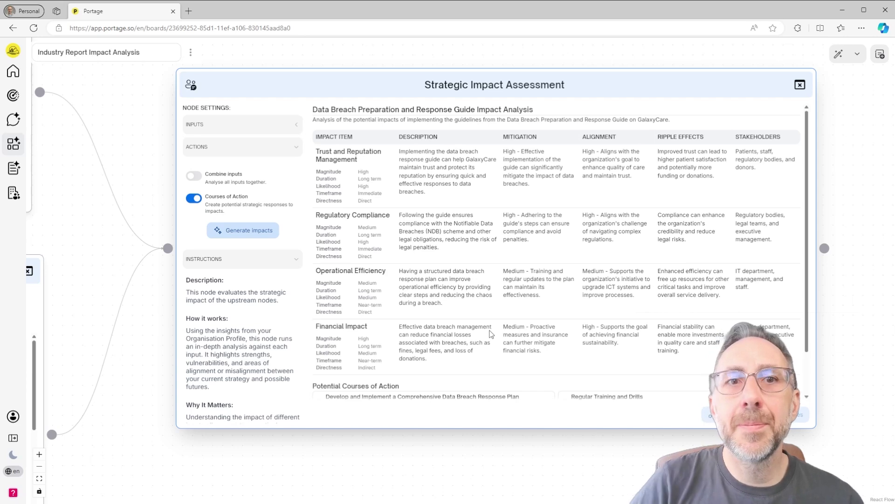
# Select all four potential courses of action in the impact assessment and create course of action nodes from them.
pyautogui.scroll(-1, 475, 320)
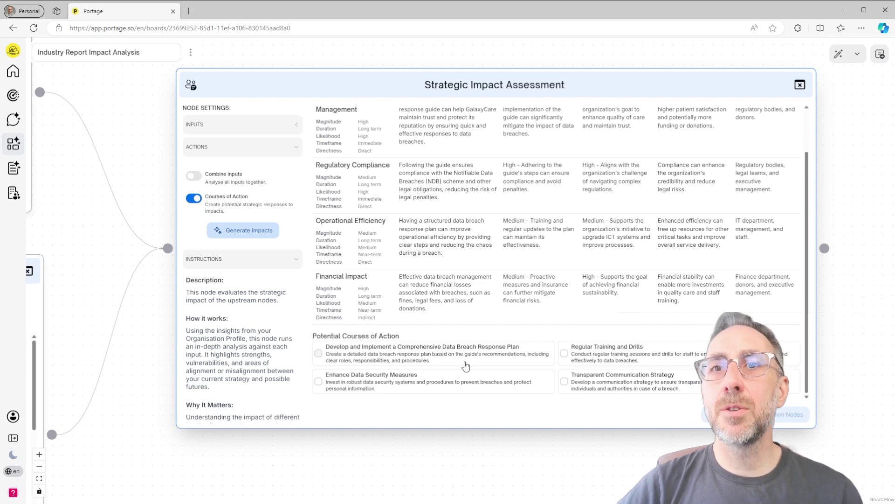
pyautogui.click(482, 358)
pyautogui.click(485, 382)
pyautogui.click(581, 379)
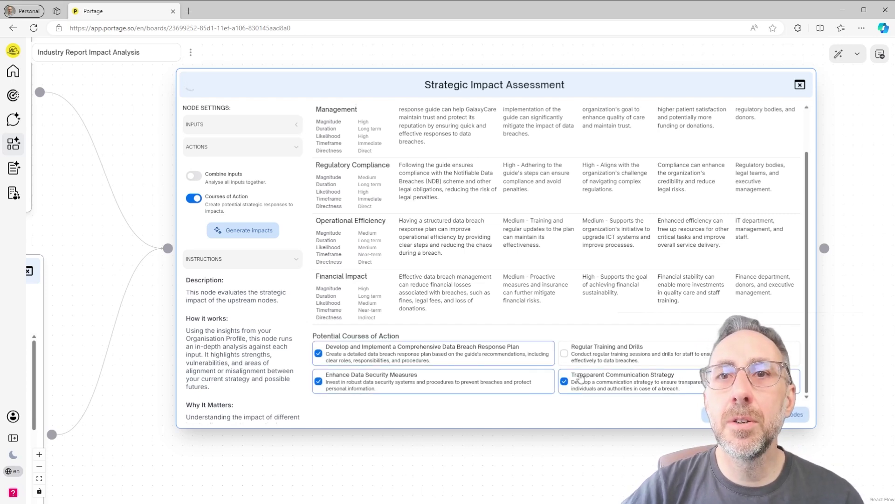
pyautogui.click(587, 355)
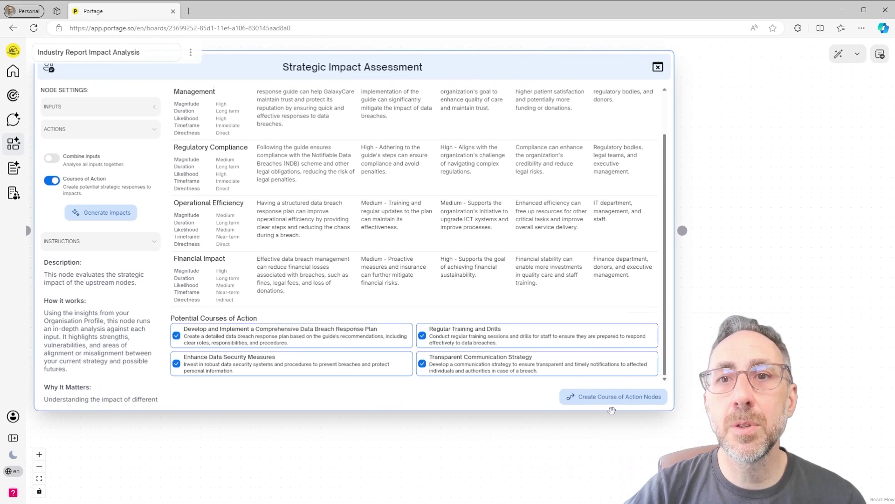
pyautogui.click(620, 397)
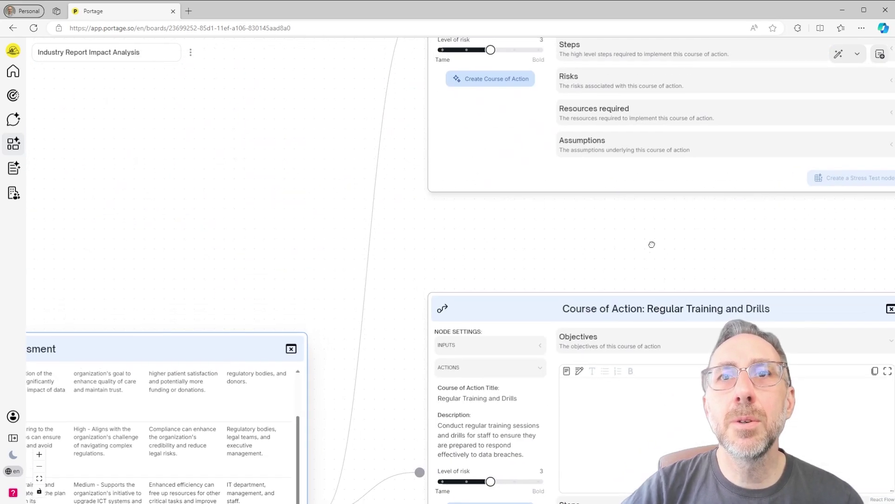
# Generate the course of action for the comprehensive data breach response plan and review its steps, risks, required resources and assumptions.
pyautogui.moveTo(652, 244); pyautogui.dragTo(476, 452)
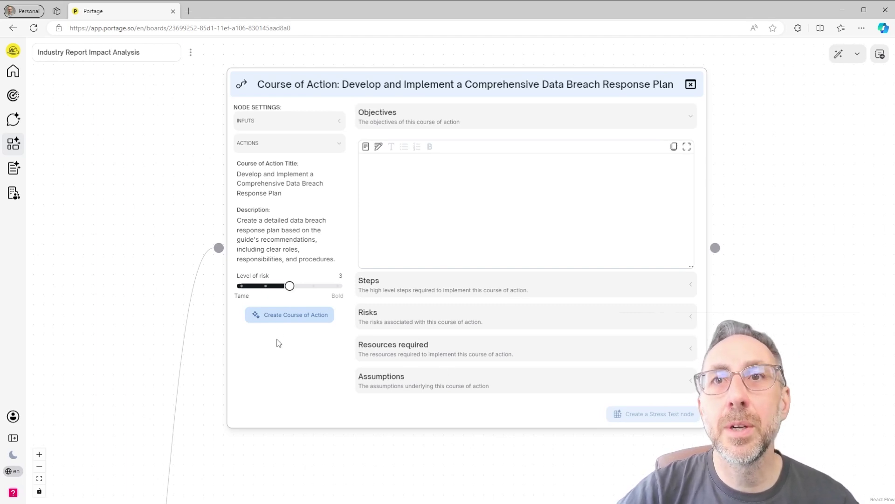
pyautogui.click(290, 320)
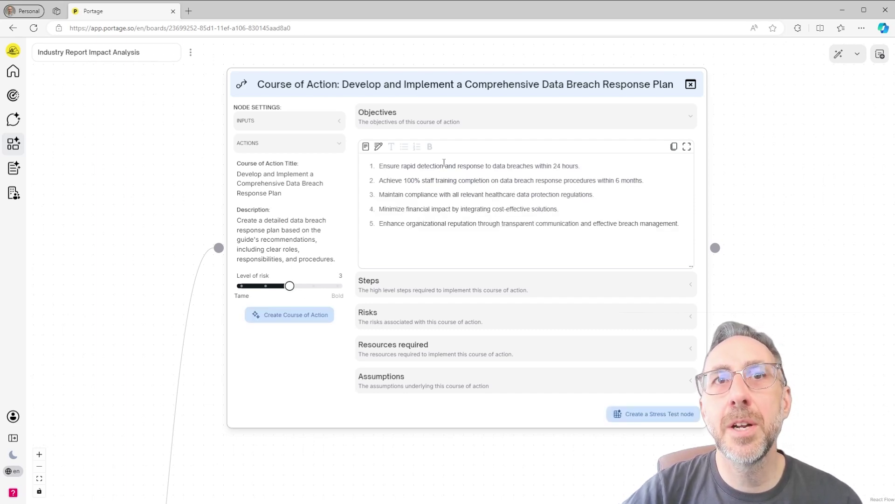
pyautogui.click(471, 290)
pyautogui.click(501, 314)
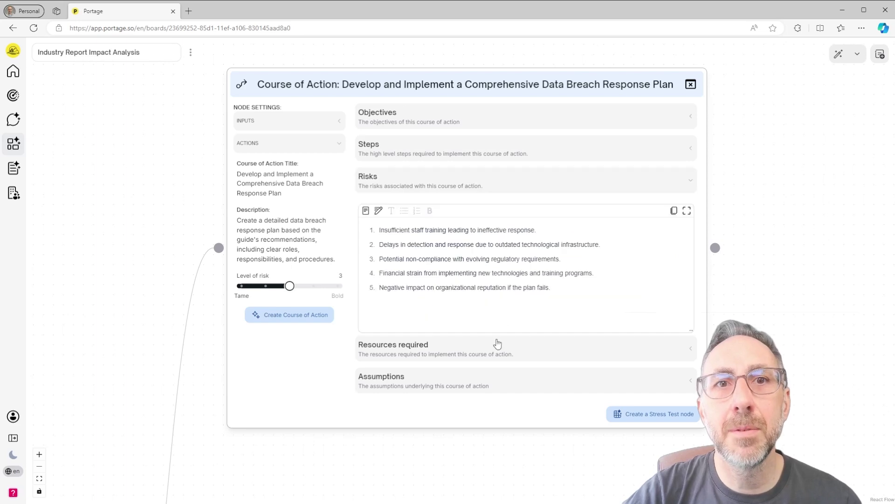
pyautogui.click(498, 344)
pyautogui.click(522, 390)
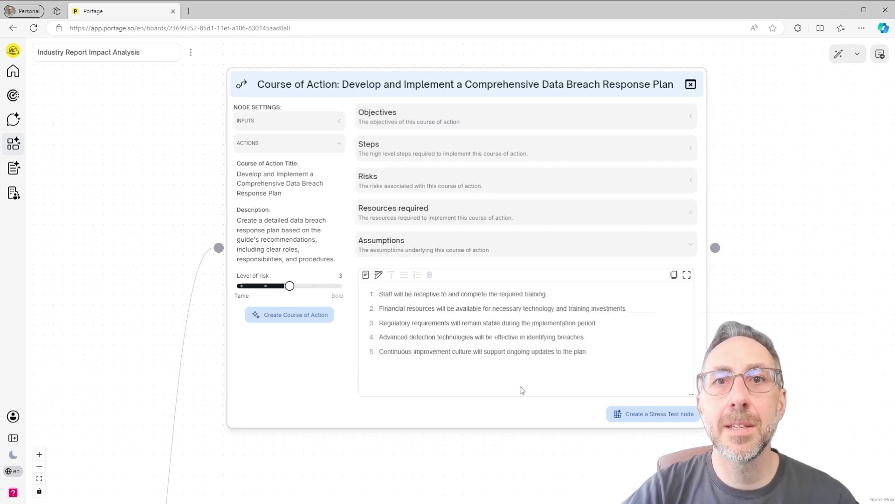
pyautogui.click(515, 125)
# Generate the courses of action for Regular Training and Drills, Enhance Data Security Measures and Transparent Communication Strategy.
pyautogui.moveTo(514, 461); pyautogui.dragTo(401, 166)
pyautogui.scroll(-2, 472, 375)
pyautogui.moveTo(609, 313); pyautogui.dragTo(609, 204)
pyautogui.click(235, 269)
pyautogui.moveTo(356, 403); pyautogui.dragTo(366, 195)
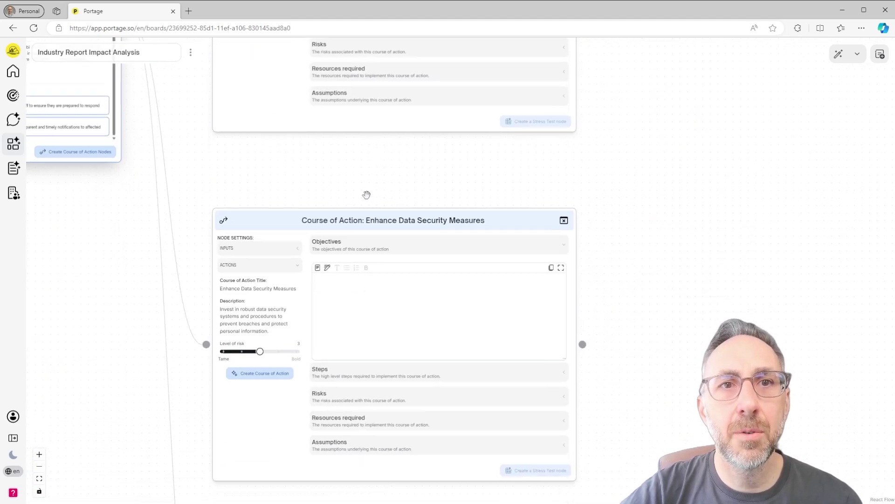
pyautogui.click(270, 376)
pyautogui.moveTo(607, 454); pyautogui.dragTo(625, 203)
pyautogui.click(295, 485)
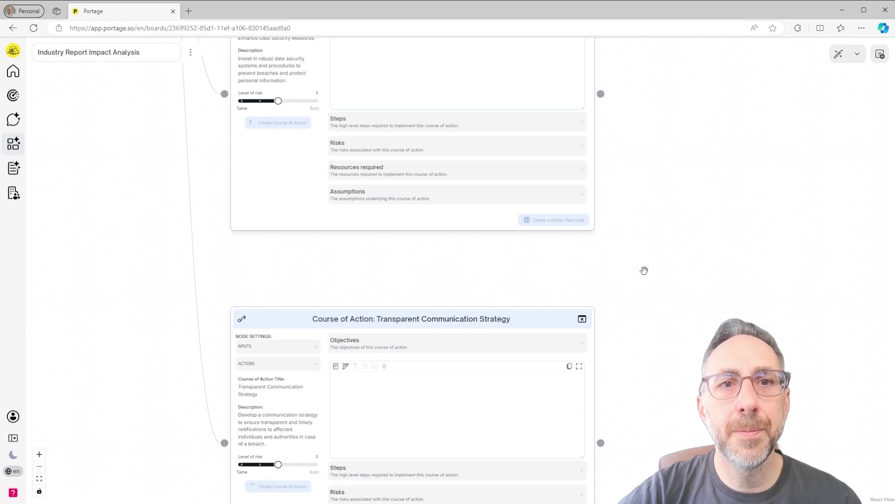
# Look over the four course of action nodes on the board and their generated objectives.
pyautogui.moveTo(644, 271); pyautogui.dragTo(545, 469)
pyautogui.moveTo(529, 166); pyautogui.dragTo(559, 341)
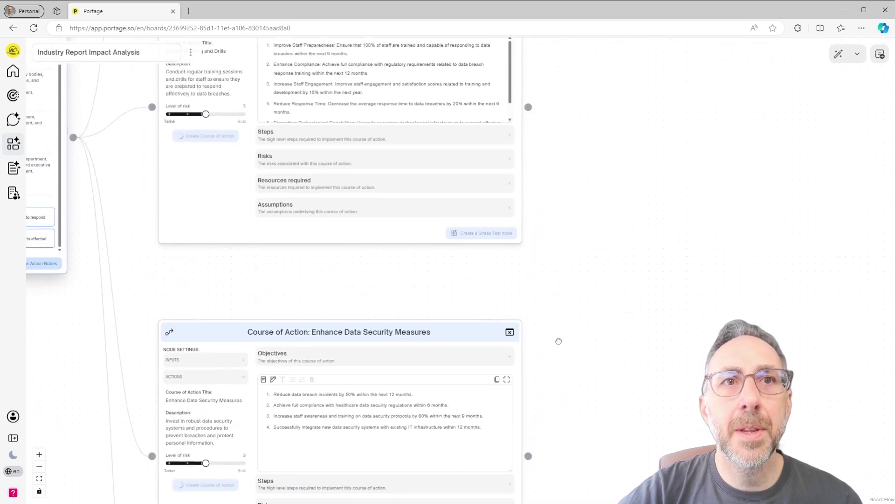
pyautogui.scroll(-10, 586, 253)
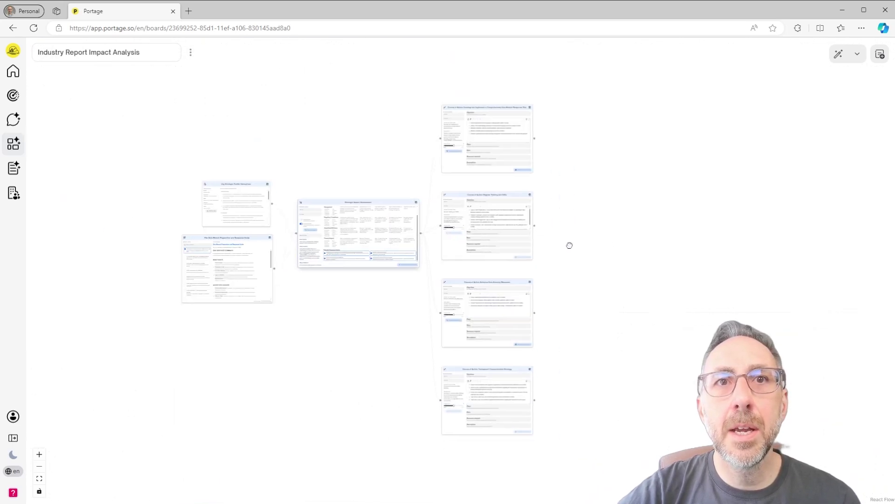
pyautogui.scroll(5, 561, 254)
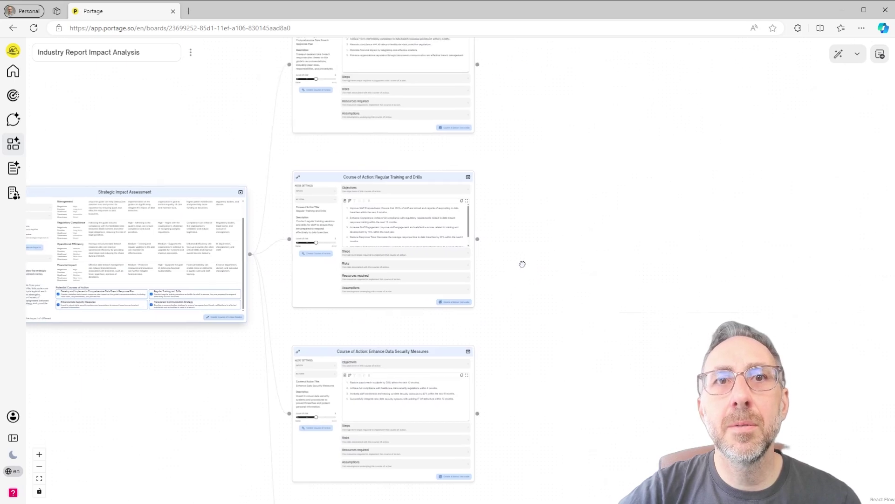
pyautogui.moveTo(522, 264); pyautogui.dragTo(530, 367)
pyautogui.moveTo(491, 274); pyautogui.dragTo(598, 297)
pyautogui.scroll(5, 653, 276)
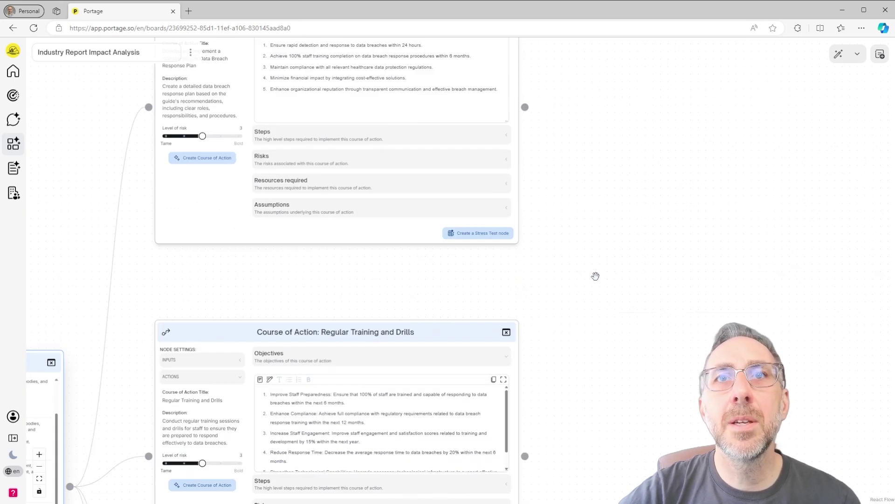
# Add a Generate Content node to the board beside the course of action nodes.
pyautogui.scroll(-4, 595, 276)
pyautogui.moveTo(653, 291); pyautogui.dragTo(583, 261)
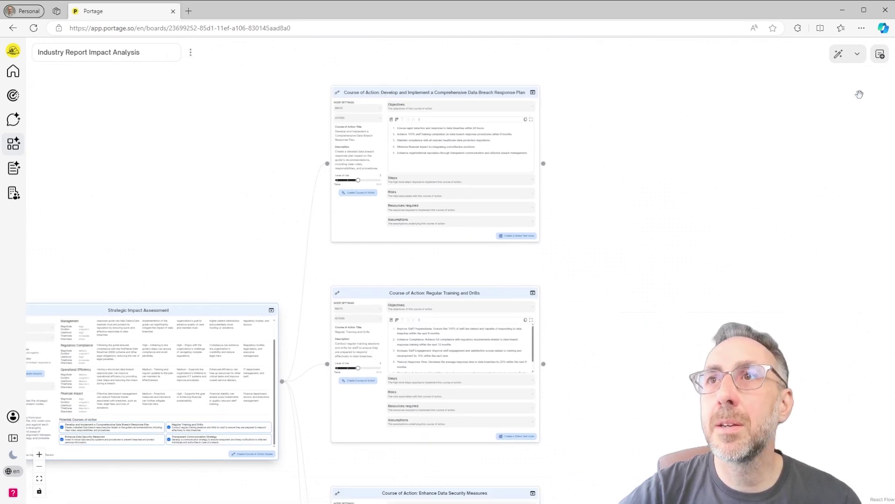
pyautogui.click(880, 54)
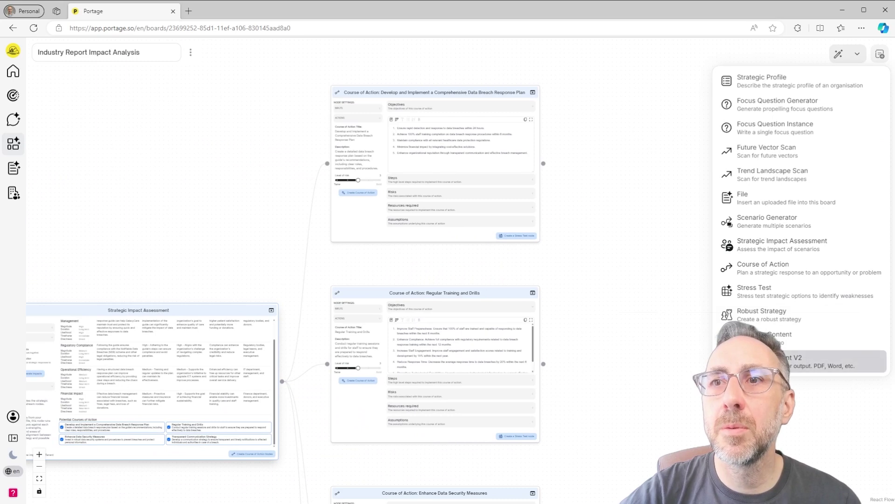
pyautogui.click(756, 362)
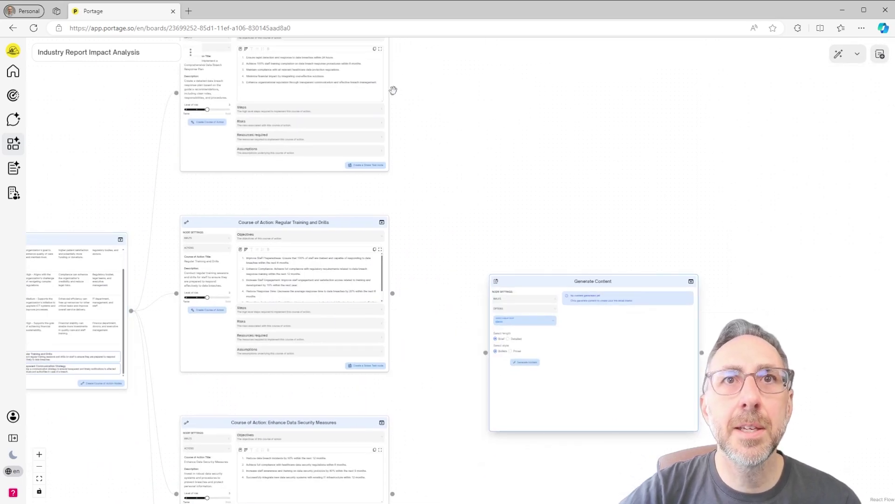
# Connect the outputs of all four course of action nodes to the input of the Generate Content node.
pyautogui.moveTo(392, 93); pyautogui.dragTo(486, 353)
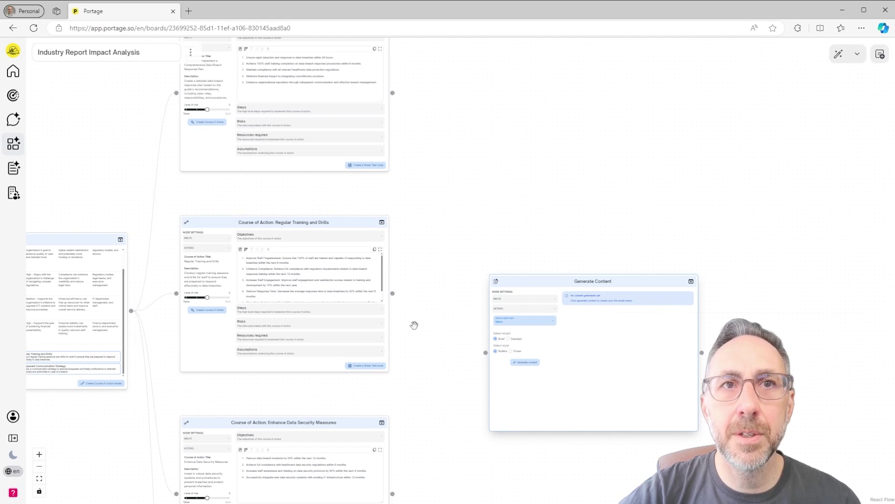
pyautogui.moveTo(392, 293); pyautogui.dragTo(484, 354)
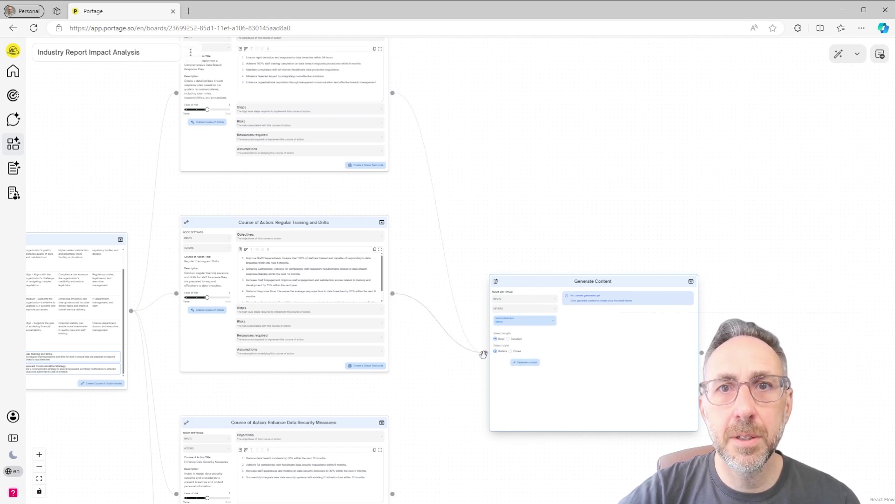
pyautogui.moveTo(456, 414); pyautogui.dragTo(453, 248)
pyautogui.moveTo(388, 331); pyautogui.dragTo(482, 191)
pyautogui.moveTo(499, 386); pyautogui.dragTo(466, 296)
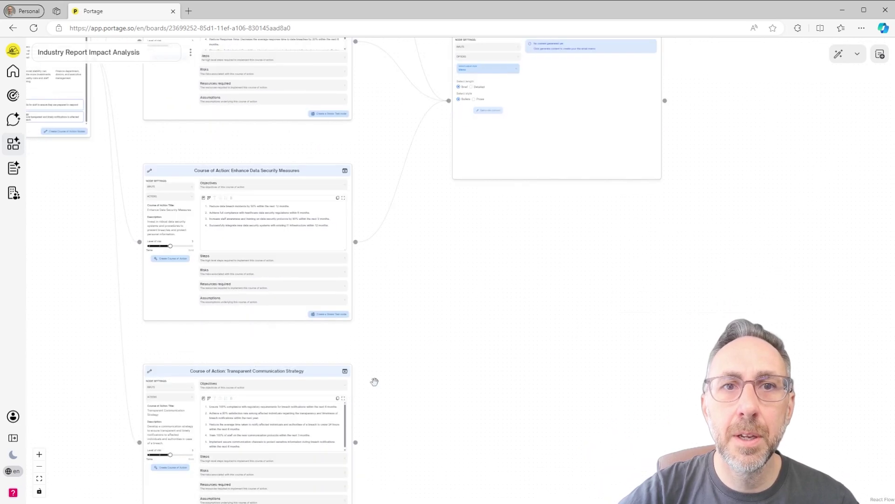
pyautogui.moveTo(355, 442); pyautogui.dragTo(451, 101)
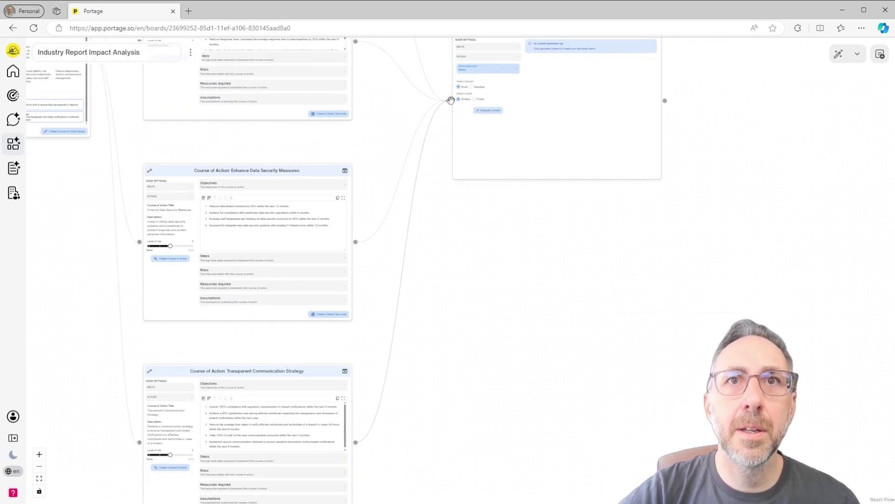
# Generate content from the connected courses of action as a Memo with Brief length and Bullets style.
pyautogui.moveTo(509, 233); pyautogui.dragTo(456, 404)
pyautogui.scroll(3, 456, 402)
pyautogui.moveTo(568, 378); pyautogui.dragTo(496, 462)
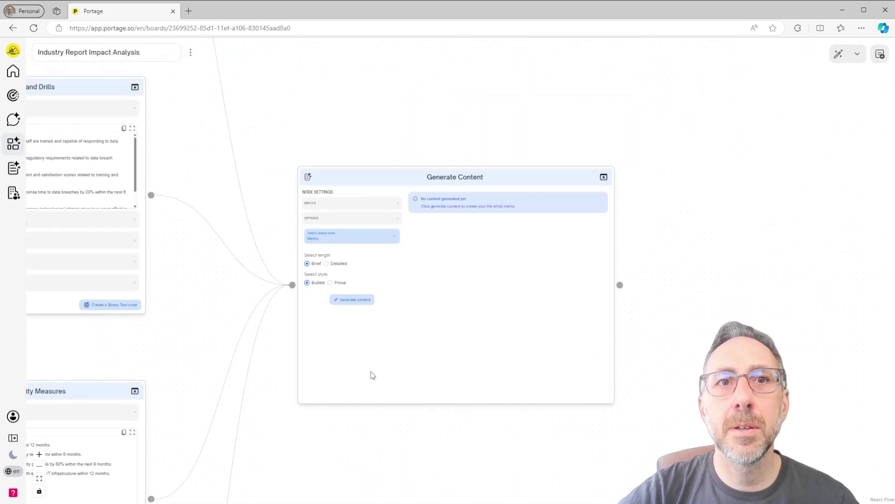
pyautogui.moveTo(274, 214); pyautogui.dragTo(202, 164)
pyautogui.scroll(2, 260, 209)
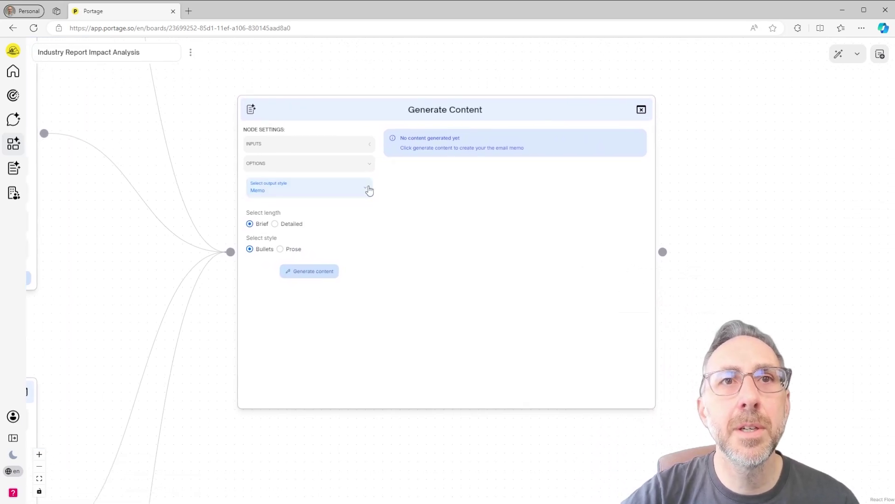
pyautogui.click(367, 190)
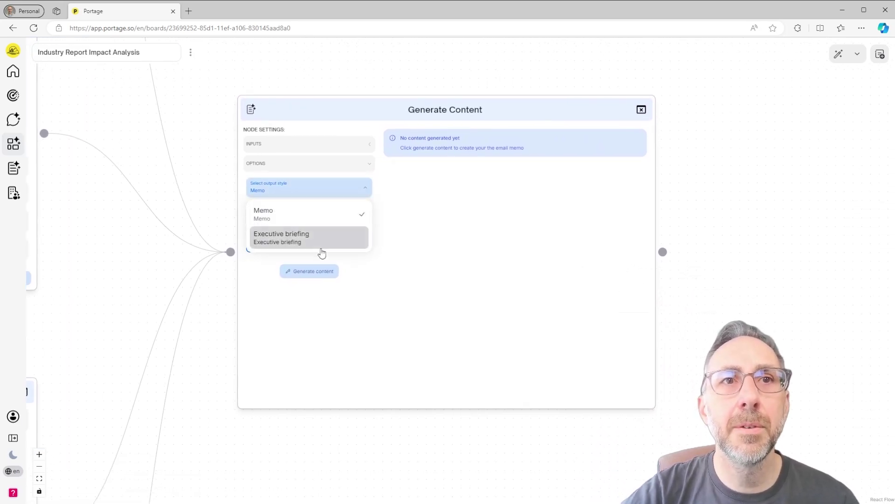
pyautogui.click(214, 360)
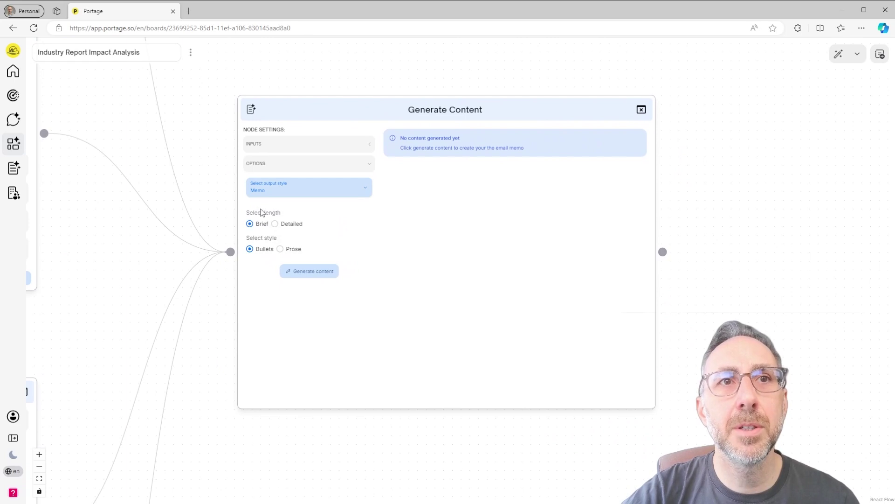
pyautogui.moveTo(226, 336); pyautogui.dragTo(217, 368)
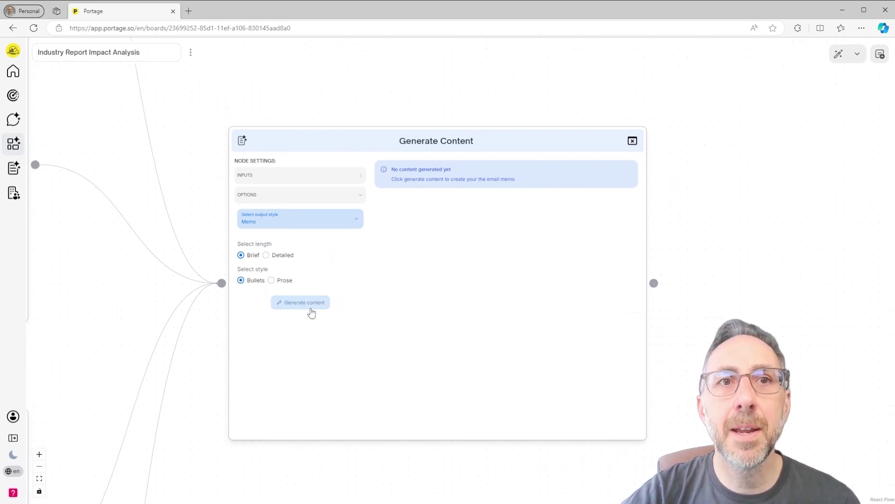
pyautogui.click(316, 308)
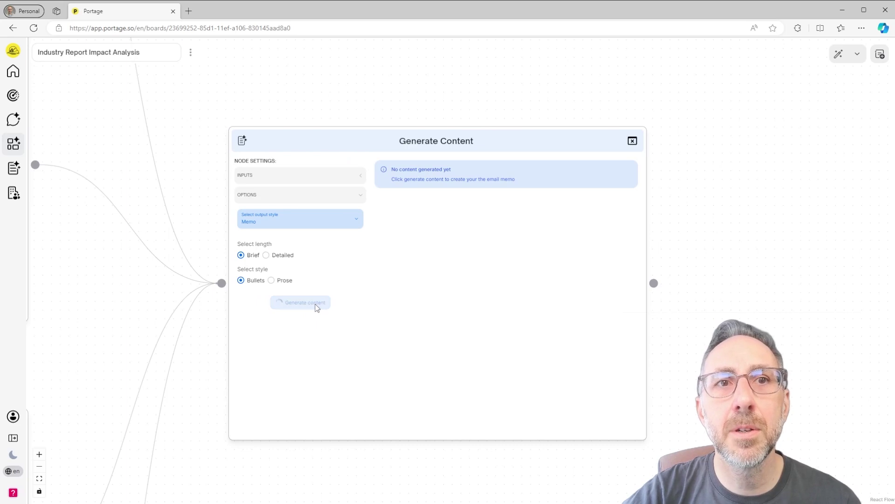
pyautogui.moveTo(685, 385); pyautogui.dragTo(690, 344)
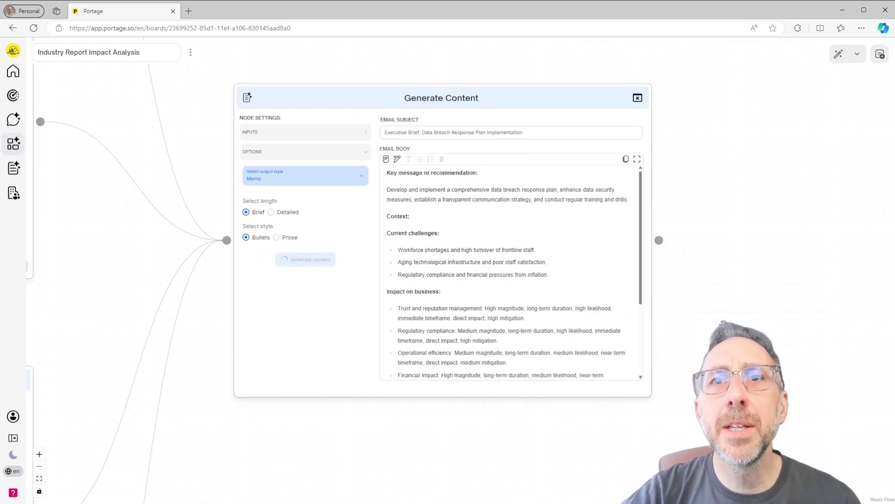
# Read through the generated memo's key message, business impact, recommended action, next steps and sources.
pyautogui.scroll(2, 724, 322)
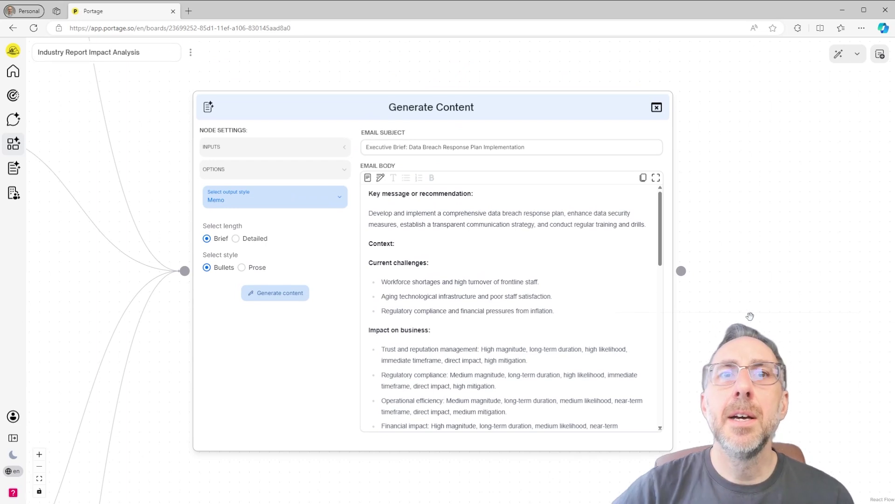
pyautogui.scroll(-4, 539, 262)
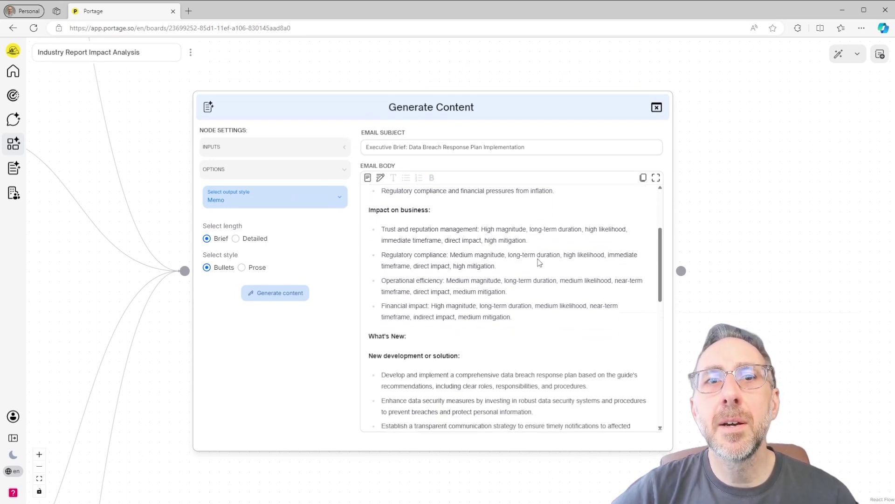
pyautogui.scroll(-1, 538, 262)
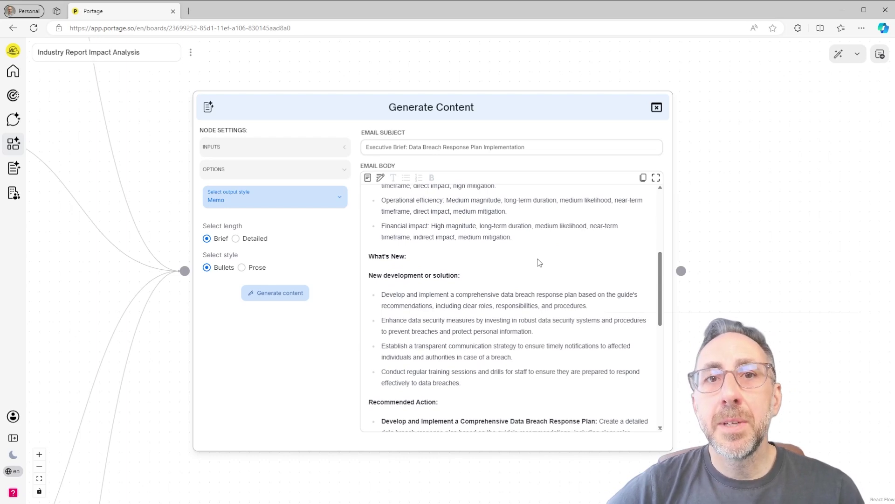
pyautogui.scroll(-2, 538, 262)
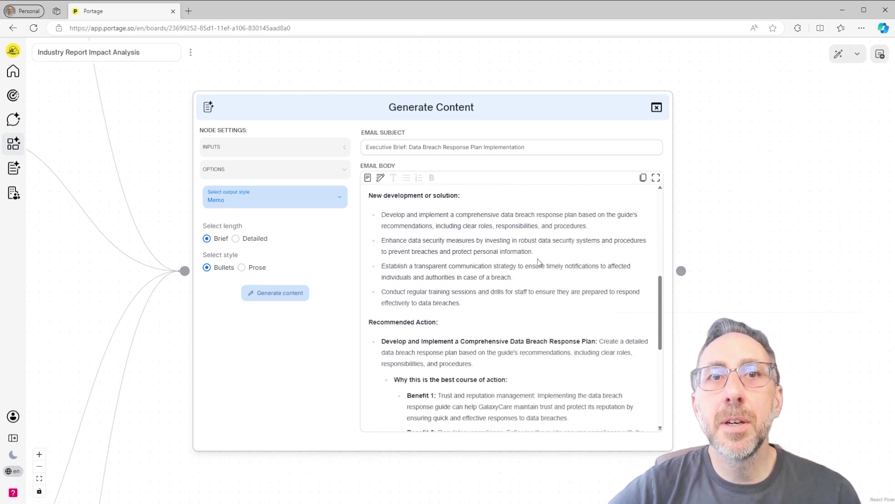
pyautogui.scroll(-2, 539, 263)
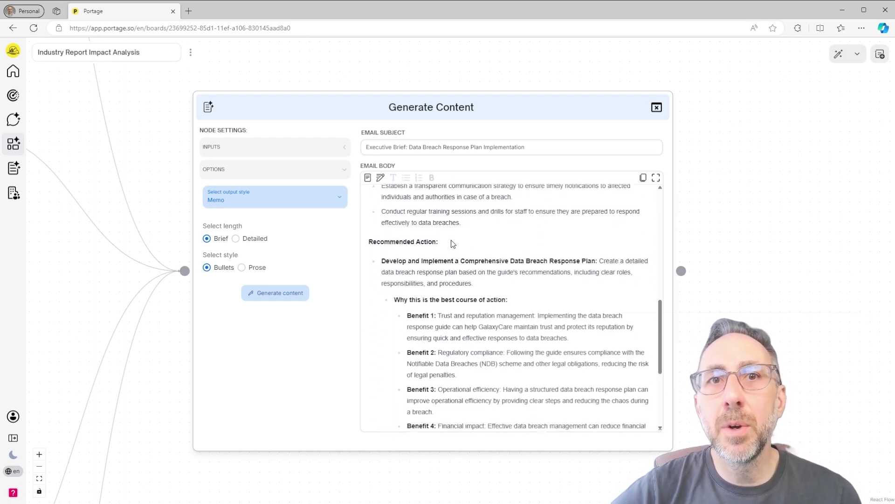
pyautogui.scroll(-1, 449, 243)
pyautogui.scroll(-3, 448, 243)
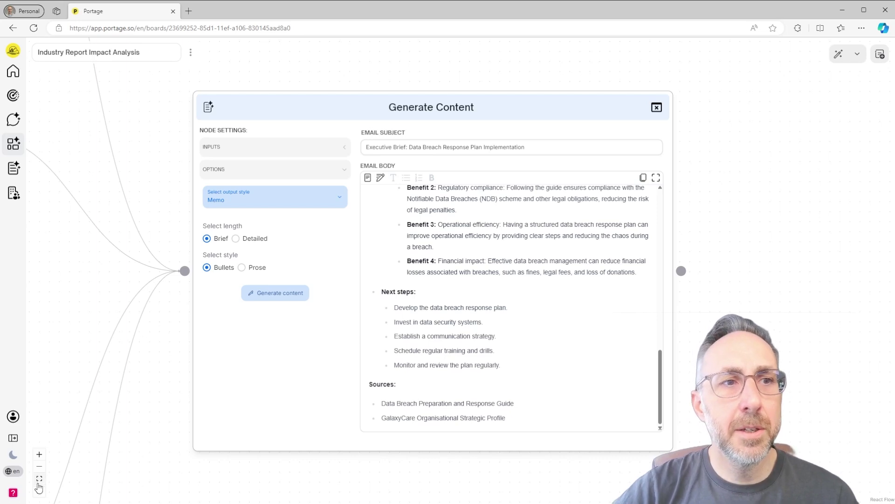
# Review the whole board, from the strategic profile and guide file through the impact assessment and courses of action to the memo.
pyautogui.click(39, 478)
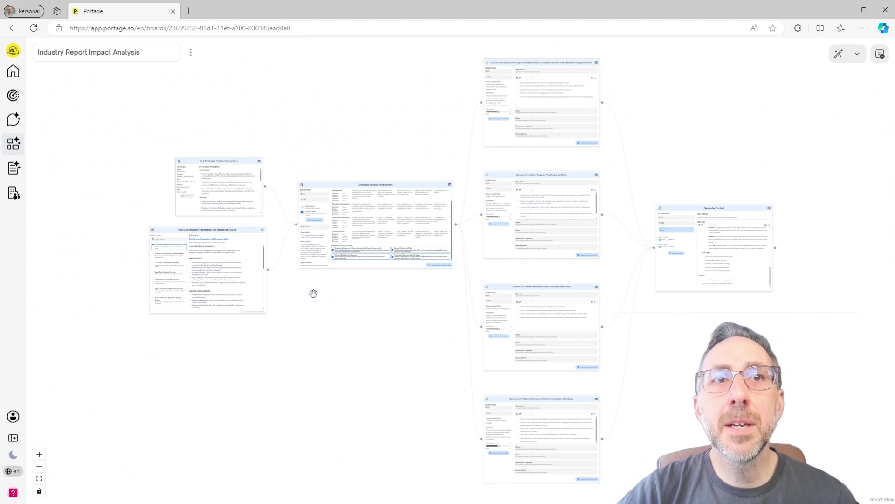
pyautogui.scroll(5, 289, 304)
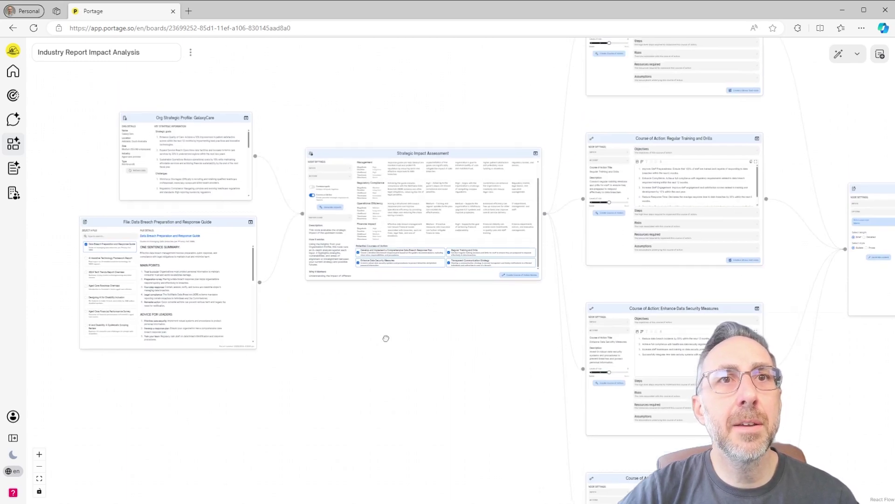
pyautogui.moveTo(552, 357); pyautogui.dragTo(576, 352)
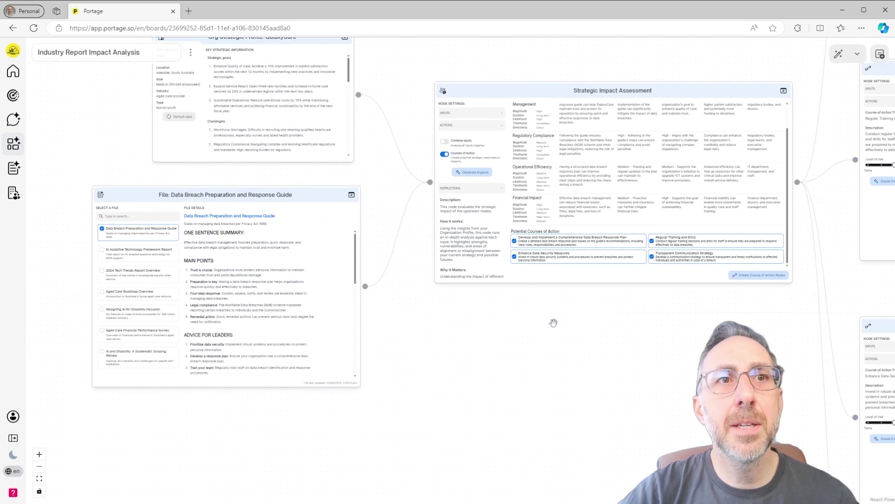
pyautogui.moveTo(603, 319); pyautogui.dragTo(477, 389)
pyautogui.scroll(2, 531, 350)
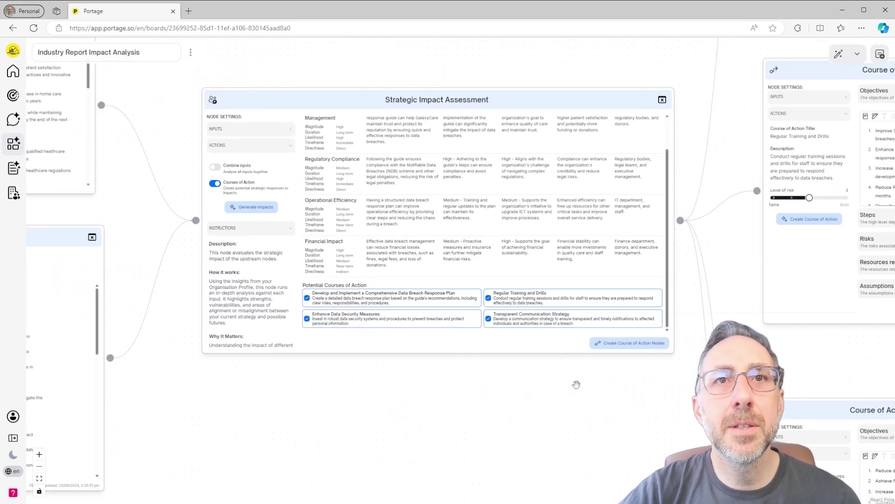
pyautogui.moveTo(604, 394); pyautogui.dragTo(391, 387)
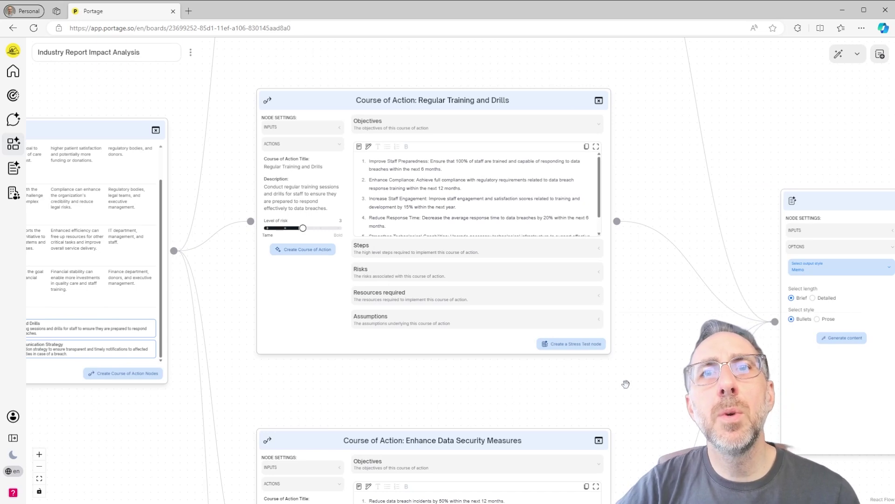
pyautogui.scroll(-5, 356, 375)
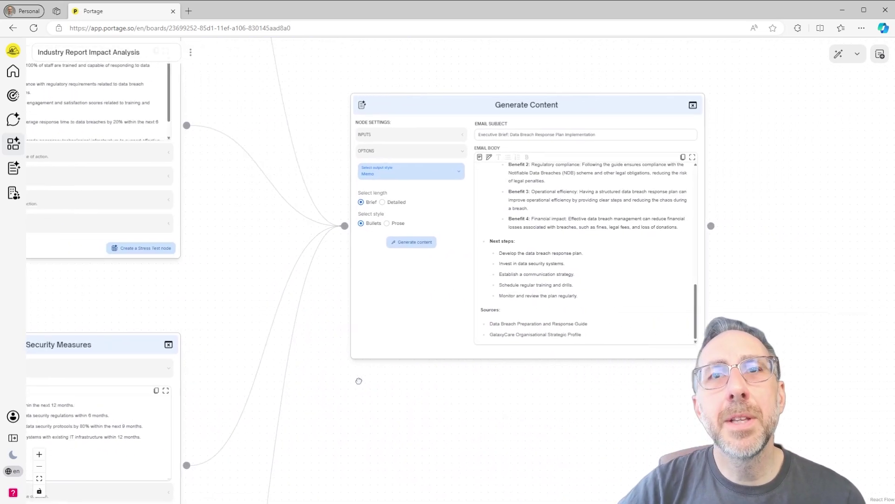
pyautogui.scroll(3, 408, 372)
pyautogui.scroll(1, 426, 422)
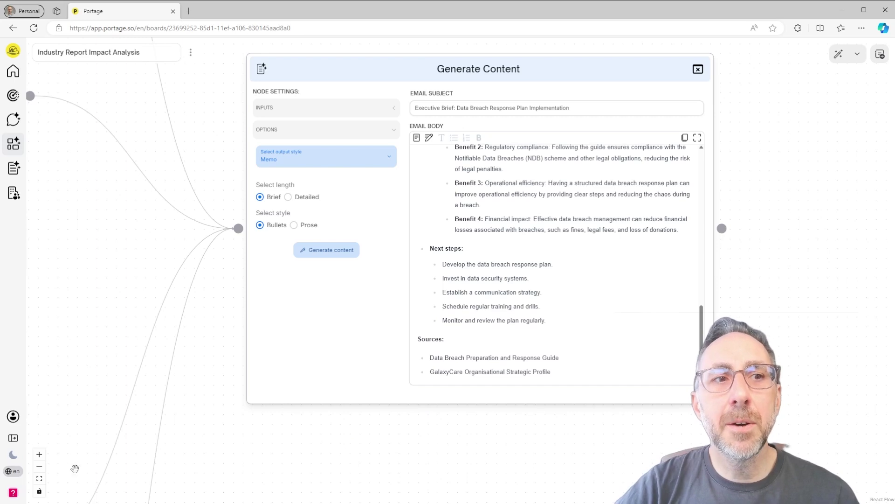
pyautogui.click(39, 479)
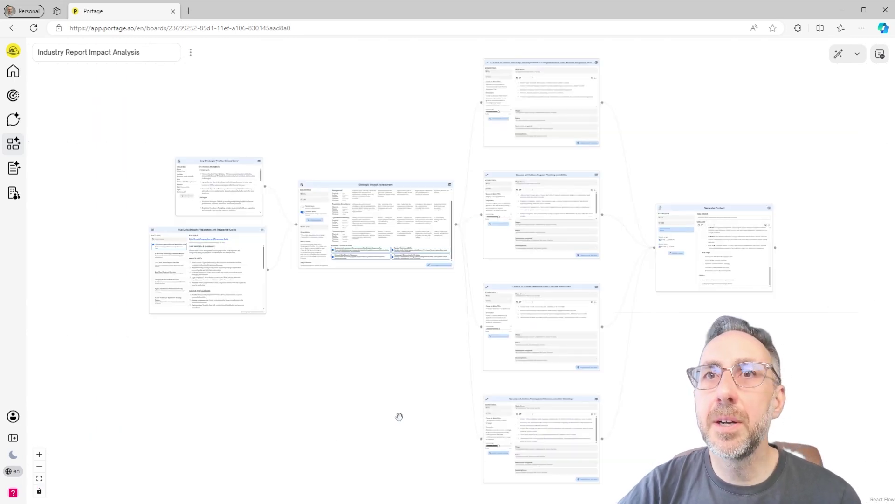